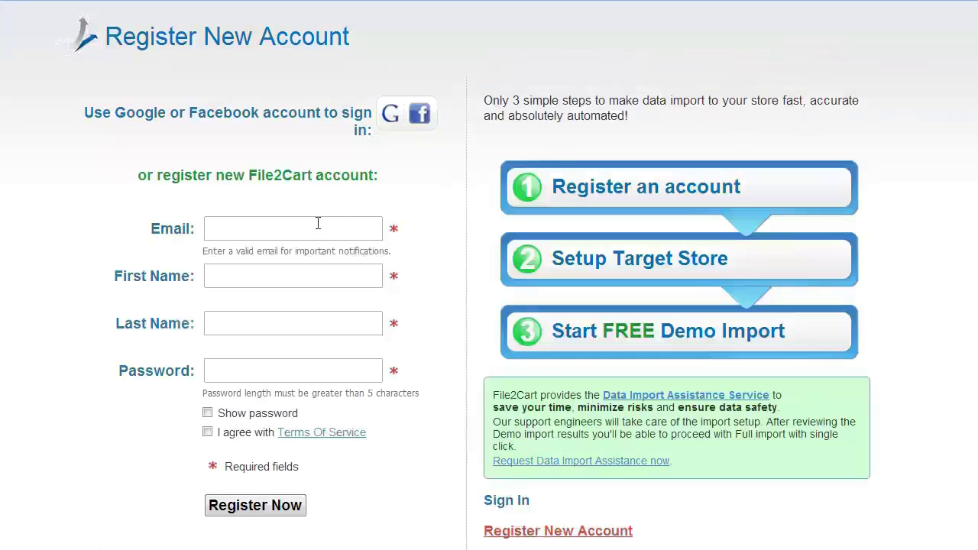
Fill in the account email, first name, last name and a password, and accept the Terms of Service
click(317, 223)
text(your)
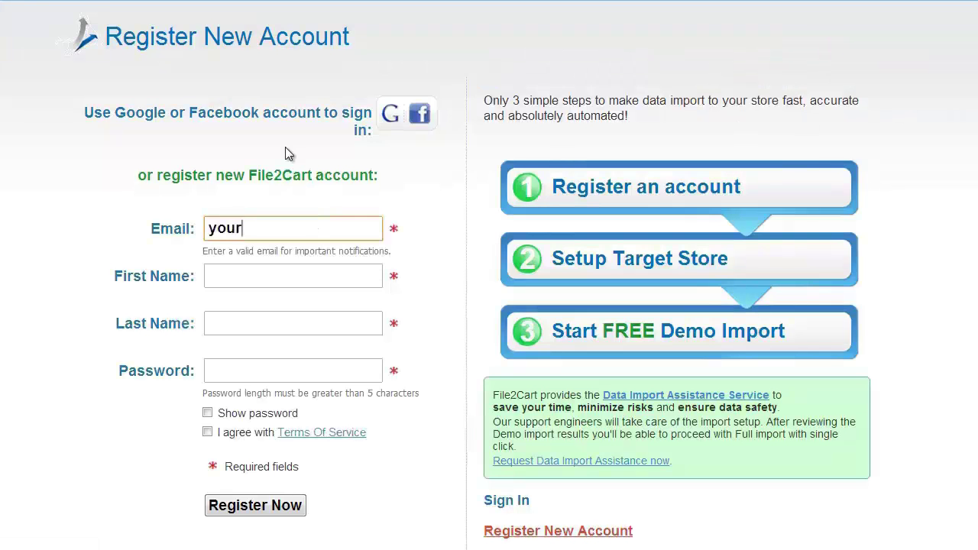
text(email@mail.com)
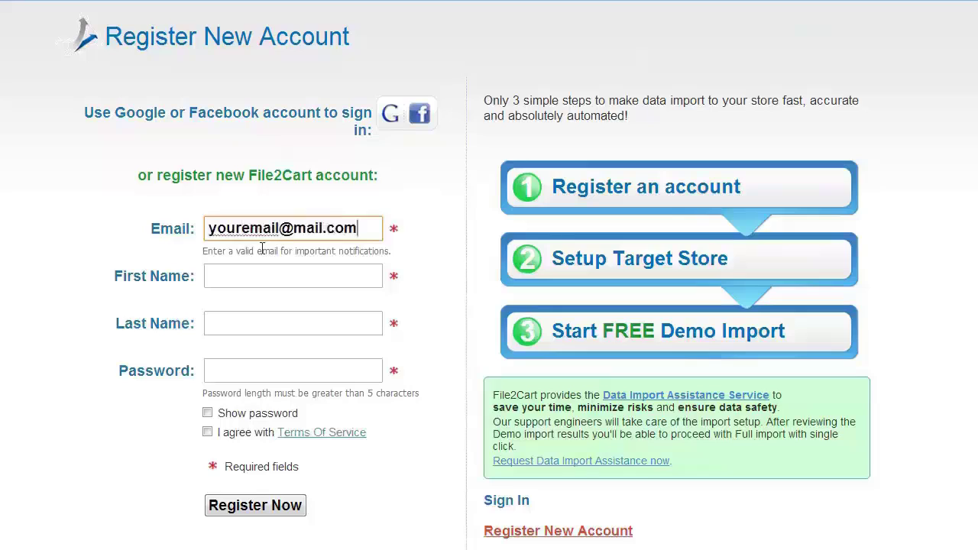
key(Tab)
text(Your first n)
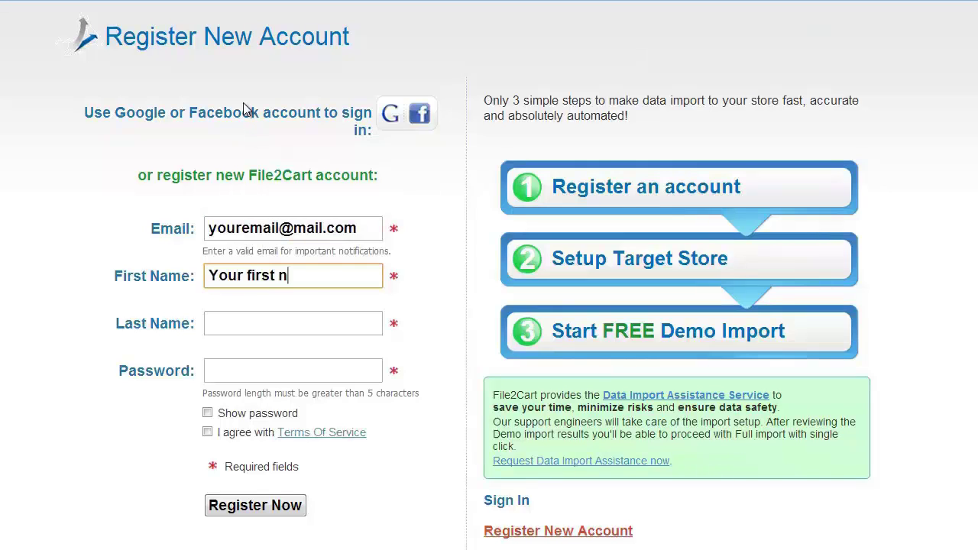
text(ame)
key(Tab)
text(Your l)
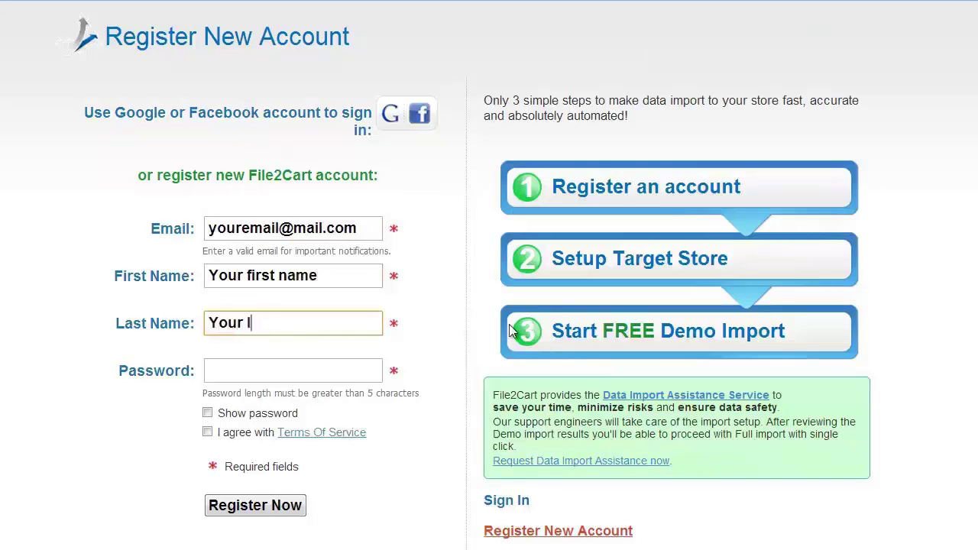
text(ast name)
click(287, 379)
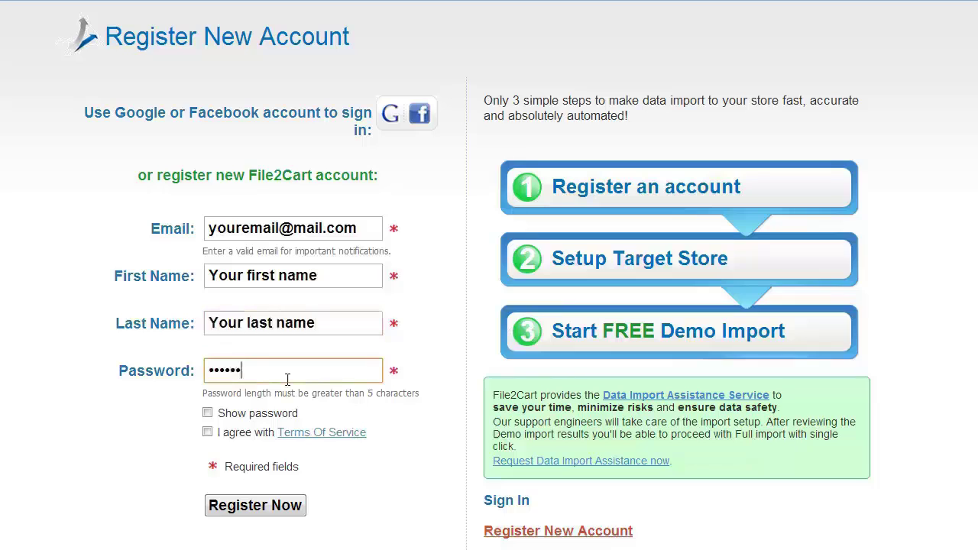
click(207, 431)
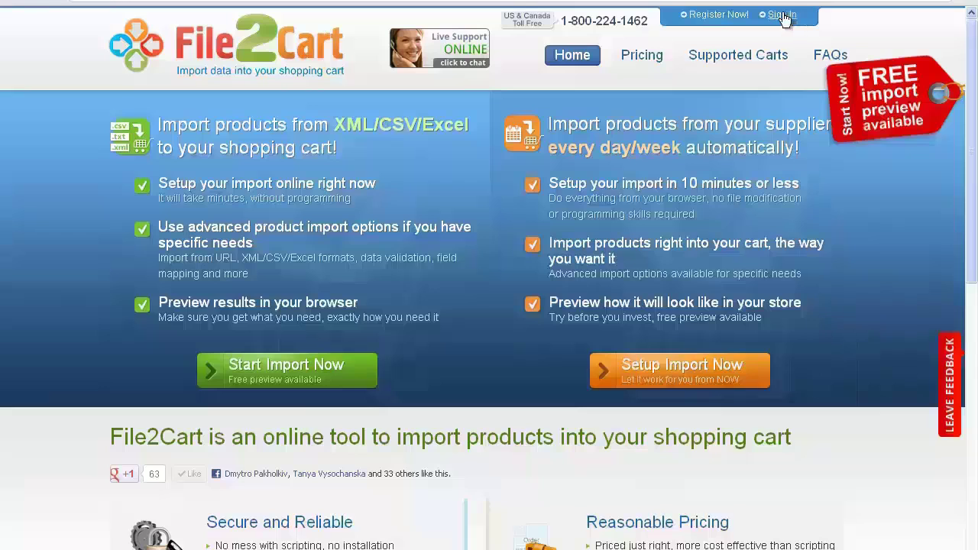
Sign in with the account email and password, then proceed to Import Setup
click(782, 15)
click(229, 306)
text(youremail@)
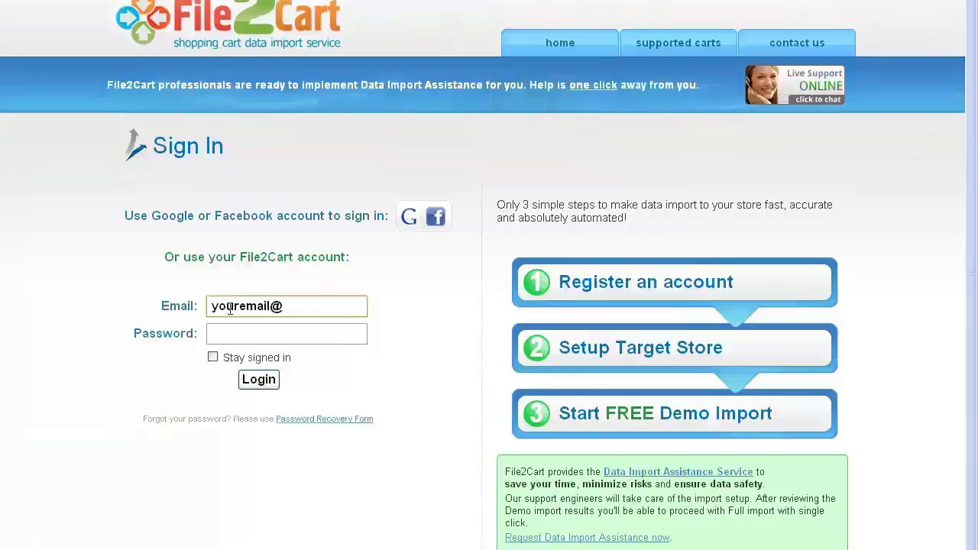
text(mail.com)
click(253, 330)
text(•••••••)
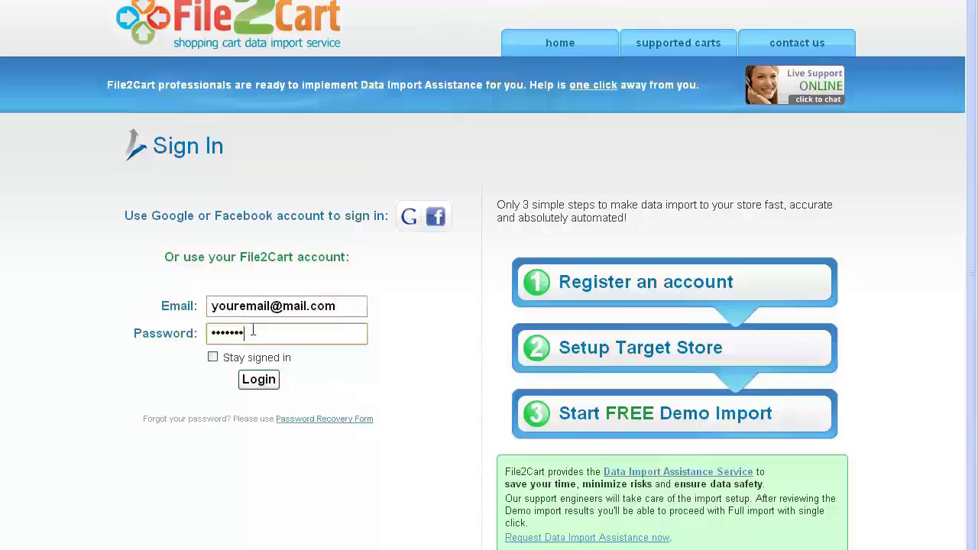
click(269, 378)
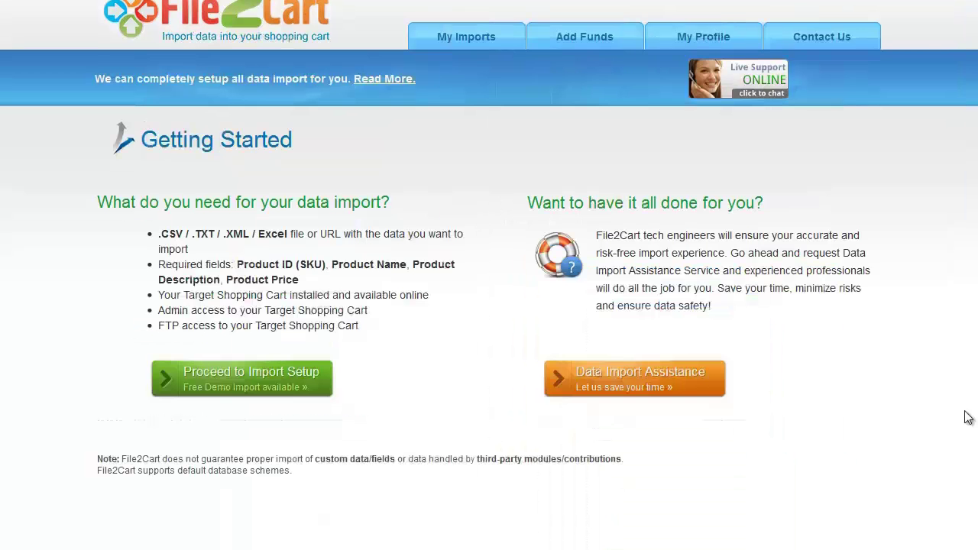
click(247, 382)
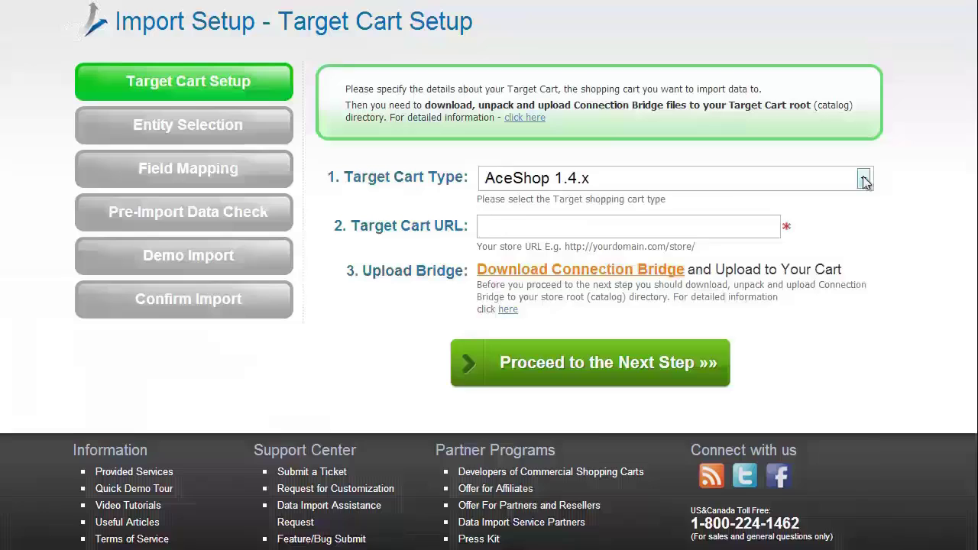
Set target cart type to Magento 1.1.x-1.7.x CE with URL yourtargetcart.com
click(864, 181)
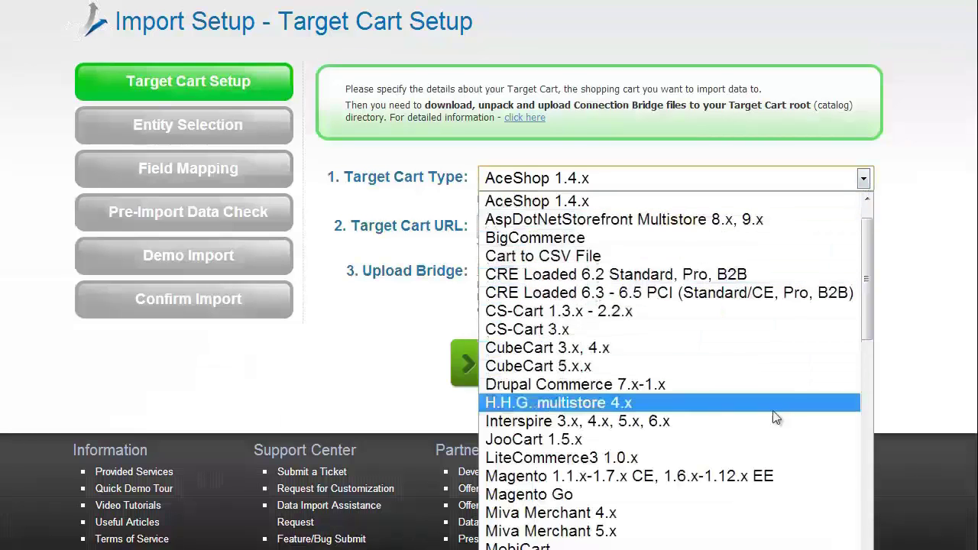
click(761, 477)
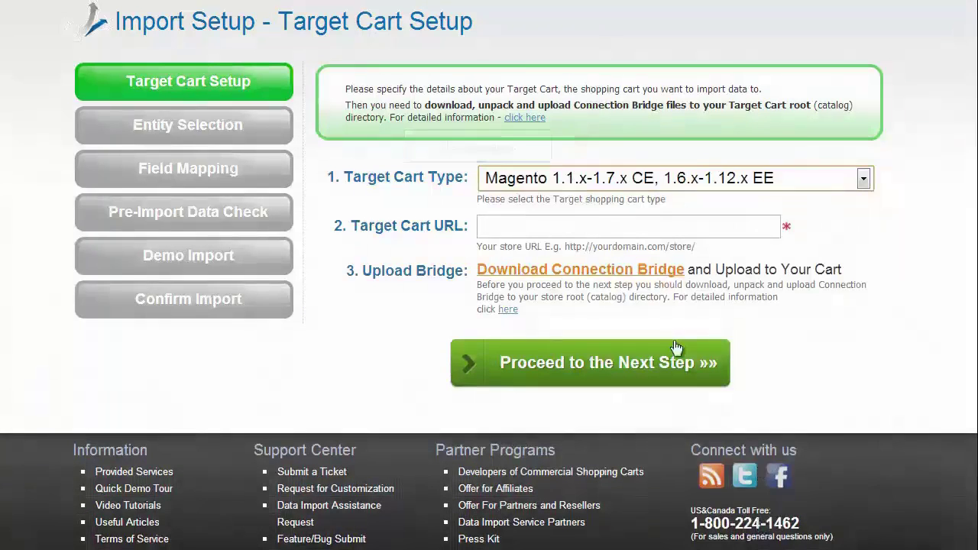
click(550, 227)
text(y)
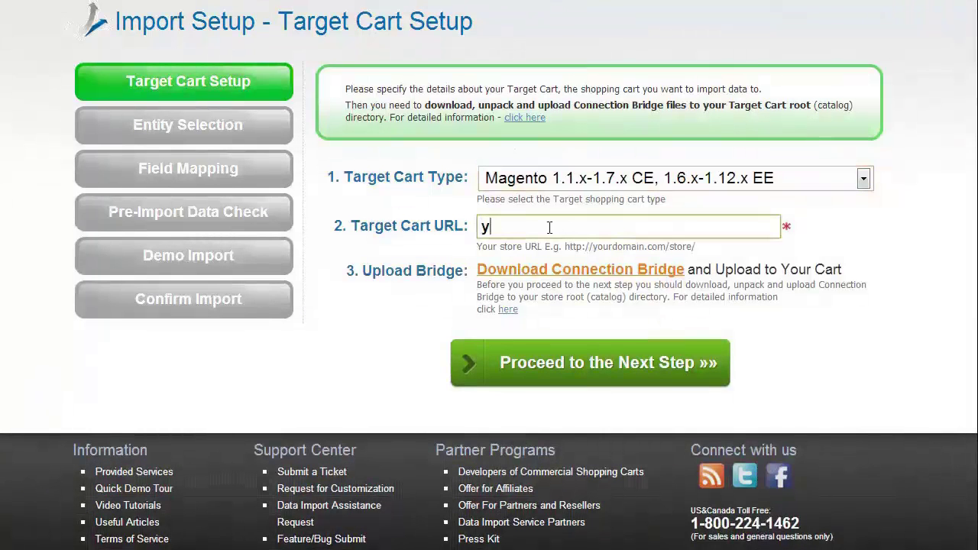
text(ourtarget)
text(cart.c)
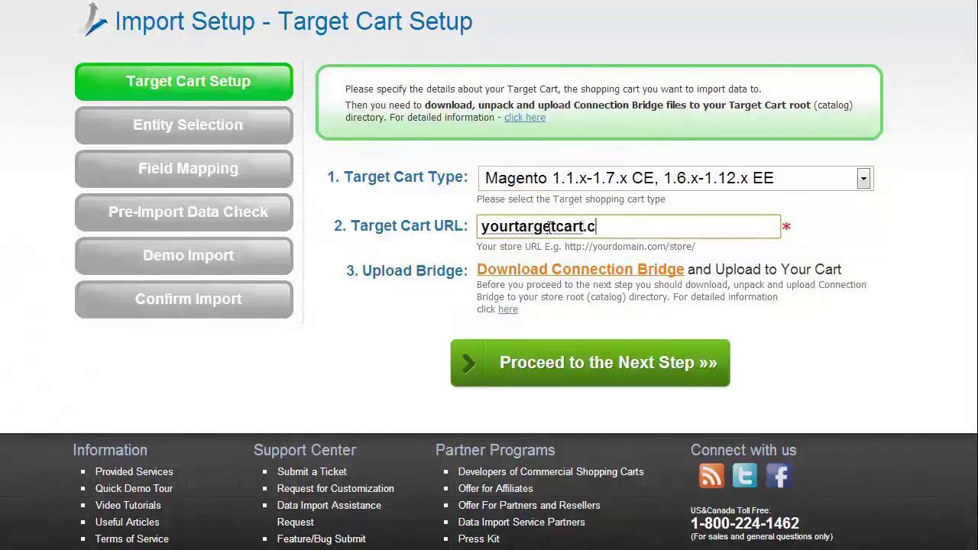
text(om)
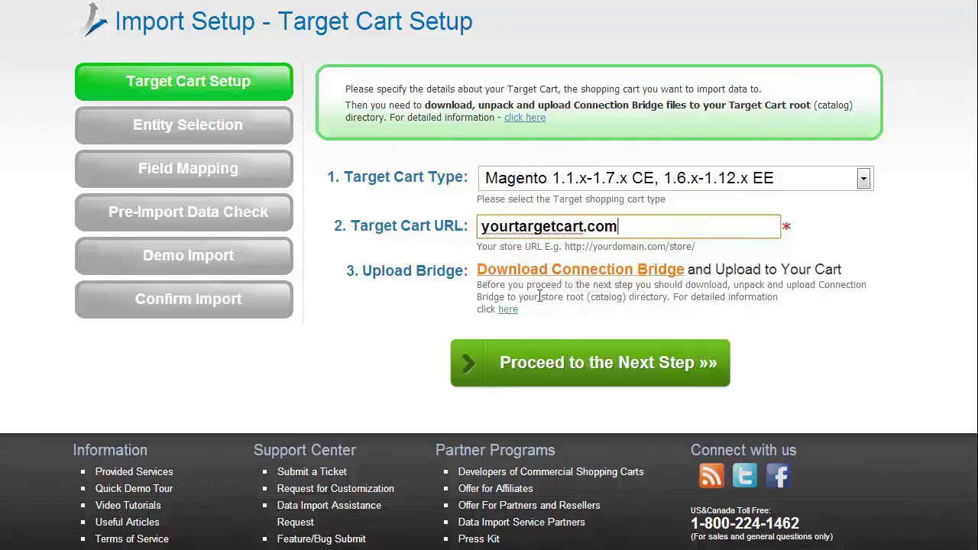
click(506, 312)
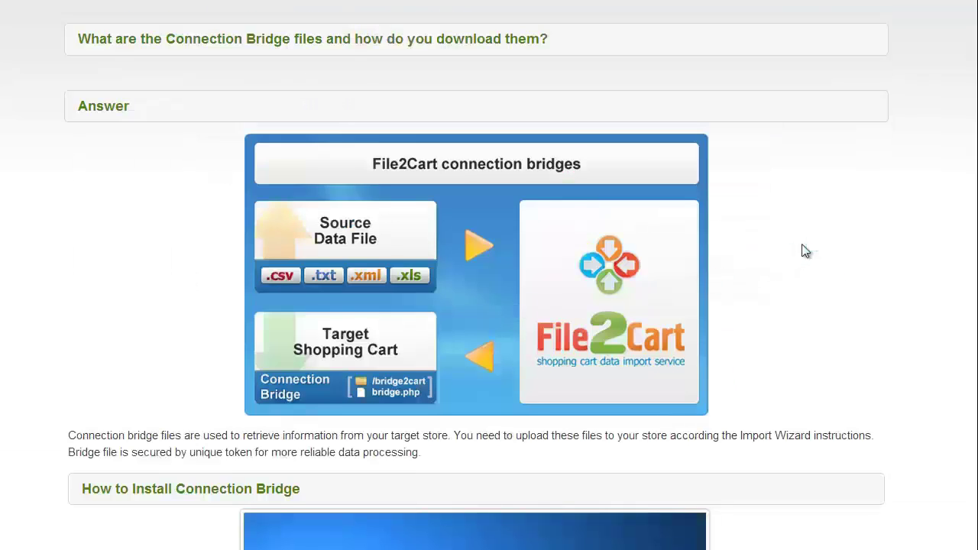
Read through the Connection Bridge help, then advance to the Entity Selection step
scroll(806, 250, down, 2)
scroll(806, 251, down, 2)
scroll(807, 250, down, 1)
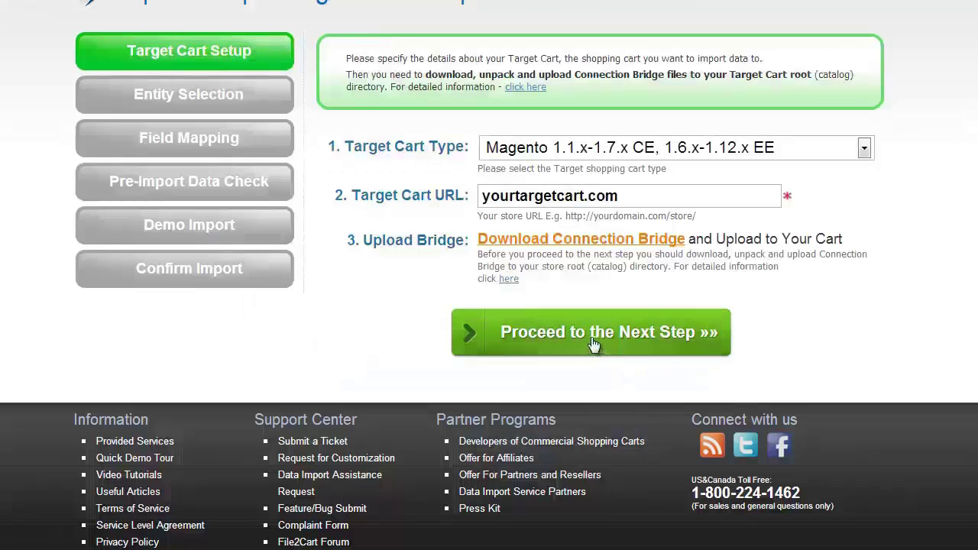
click(593, 344)
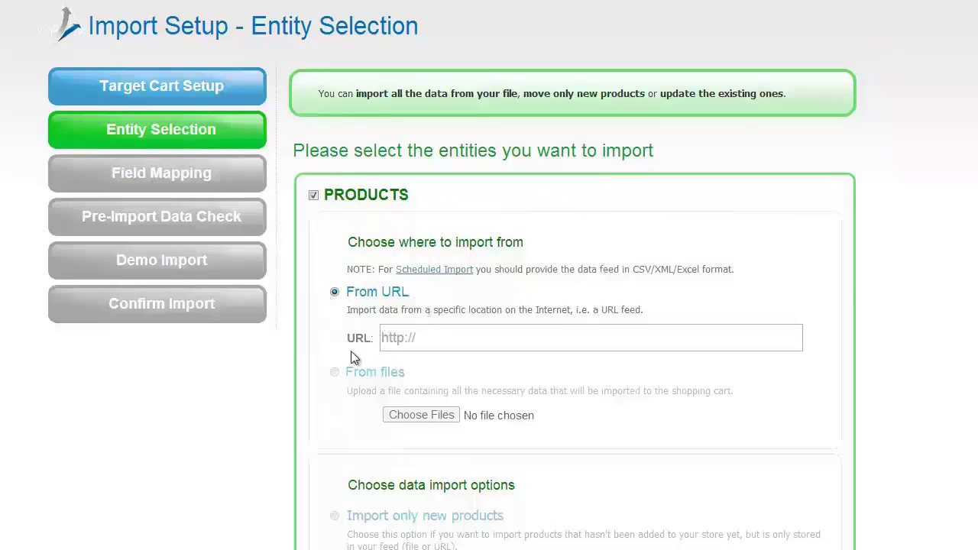
Switch the product source to From files and attach 1.csv
click(334, 373)
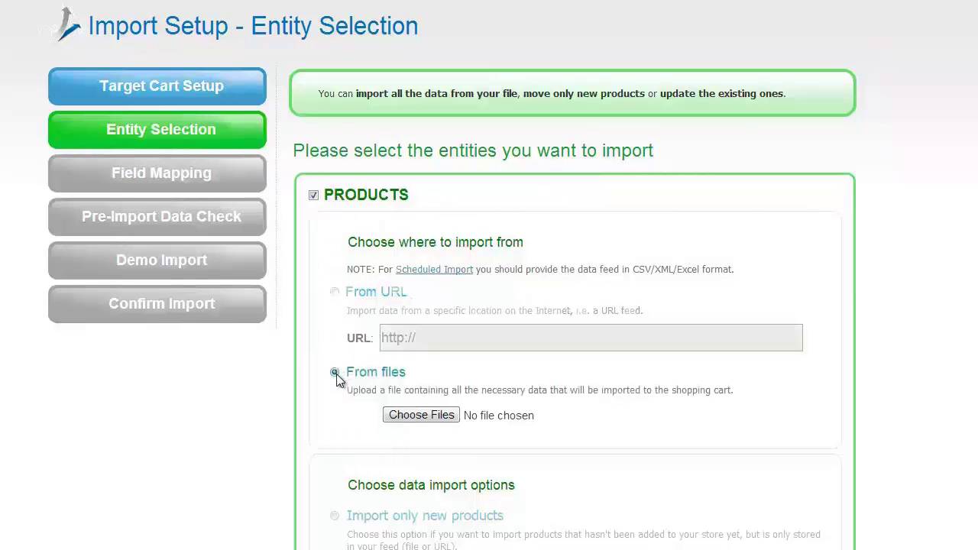
click(417, 416)
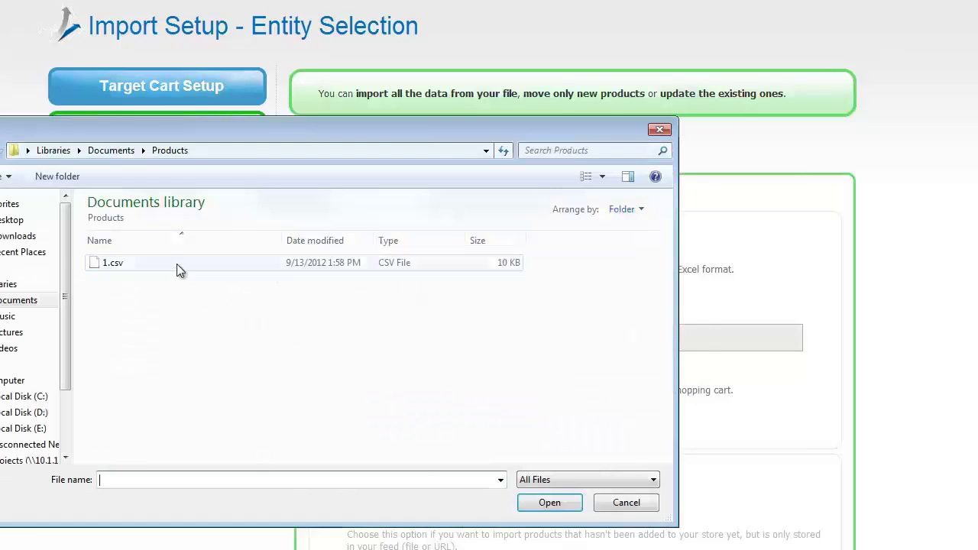
double_click(178, 266)
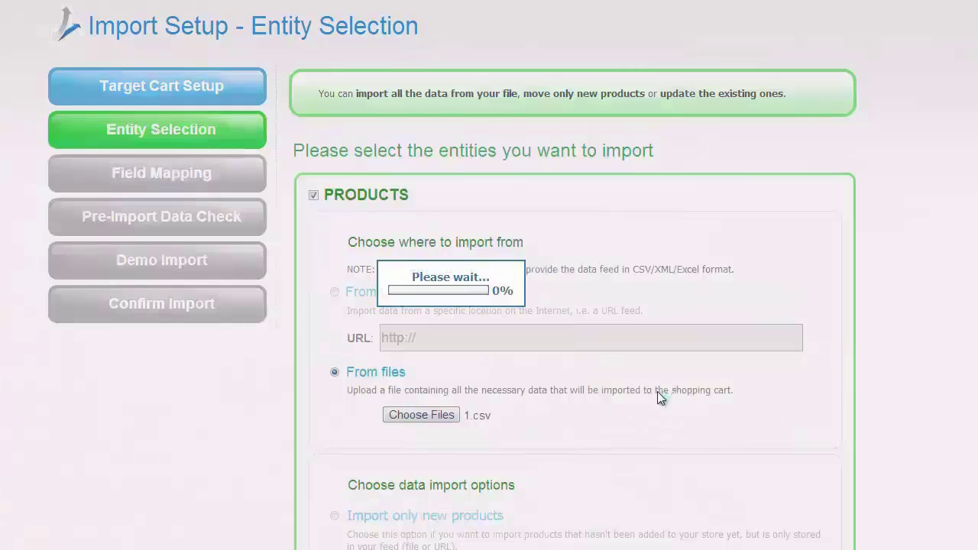
Choose 'Import only new products', leaving 'Clear all the current Data' unchecked
scroll(661, 398, down, 2)
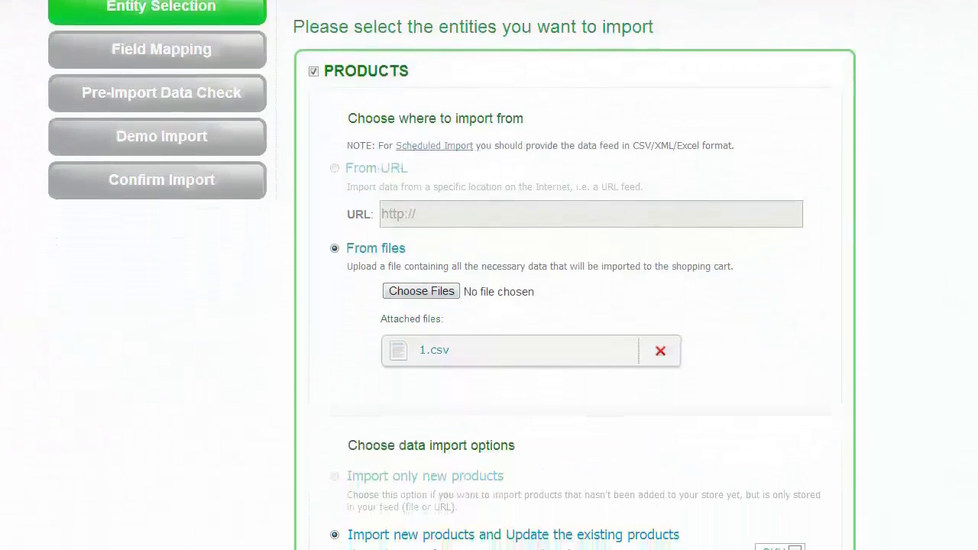
scroll(334, 343, down, 2)
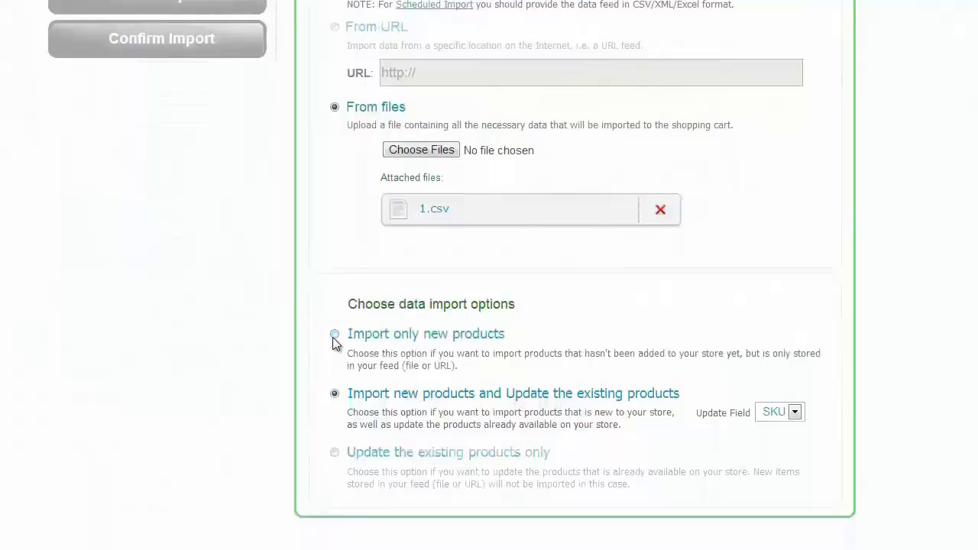
click(334, 338)
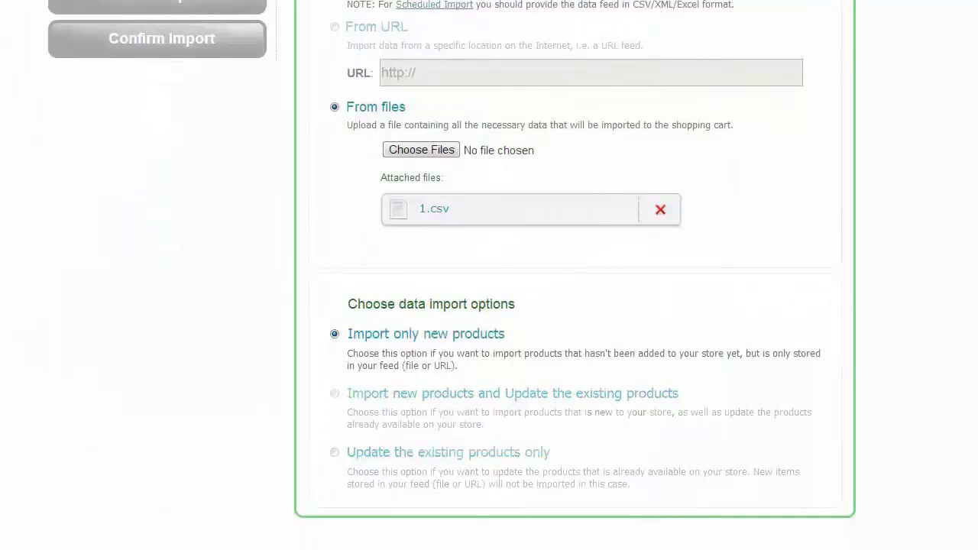
scroll(489, 275, down, 2)
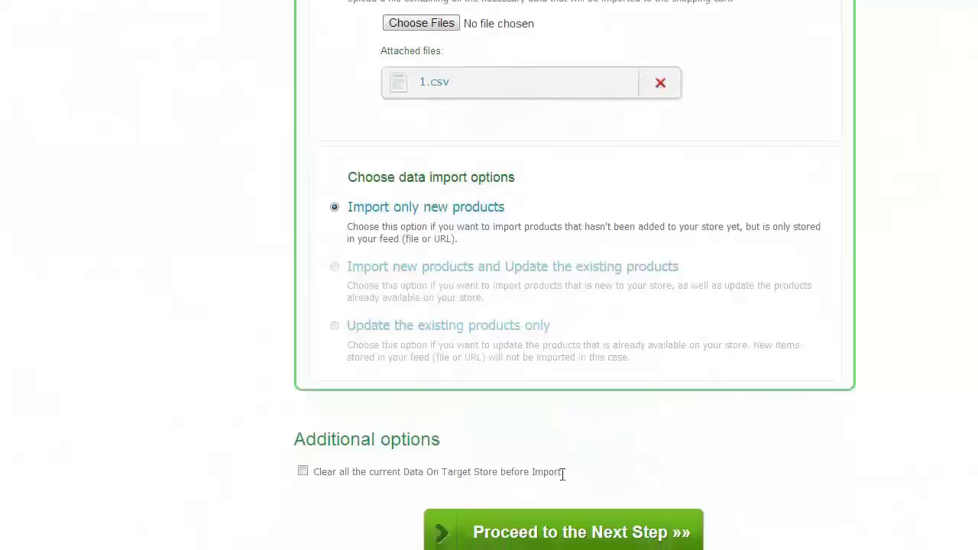
drag(562, 474, 316, 472)
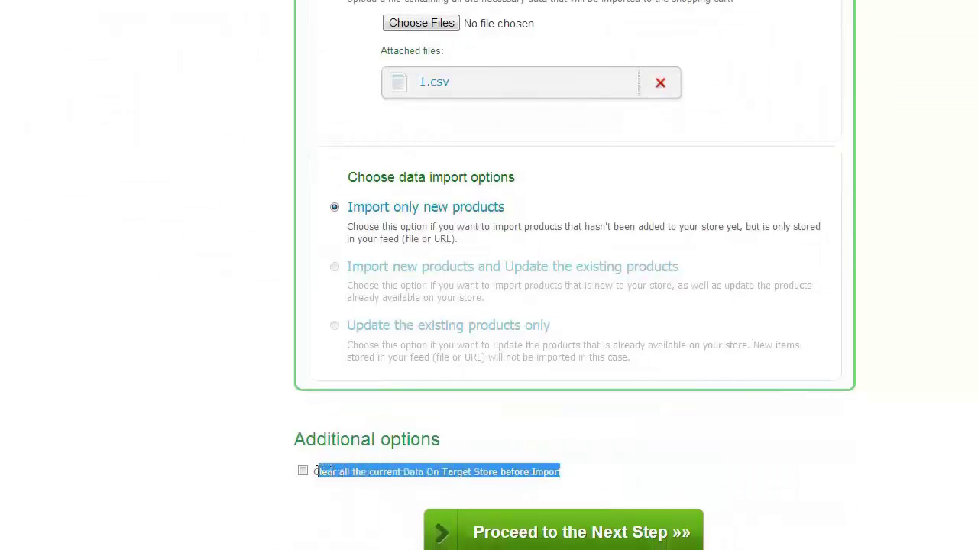
click(657, 493)
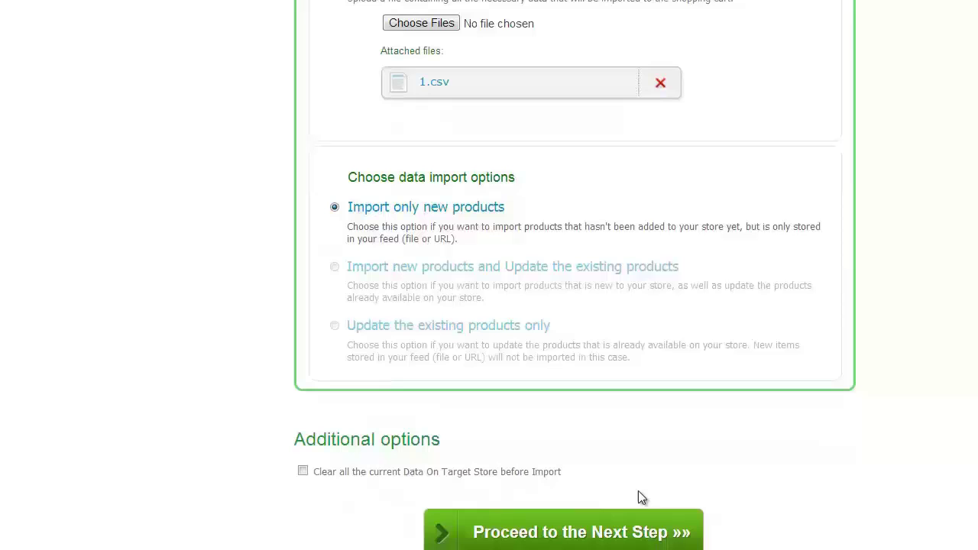
Confirm mapping of PRODUCT_ID, NAME, DESC, PRICE and CATEGORIES, then continue to Pre-Import Data Check
click(581, 533)
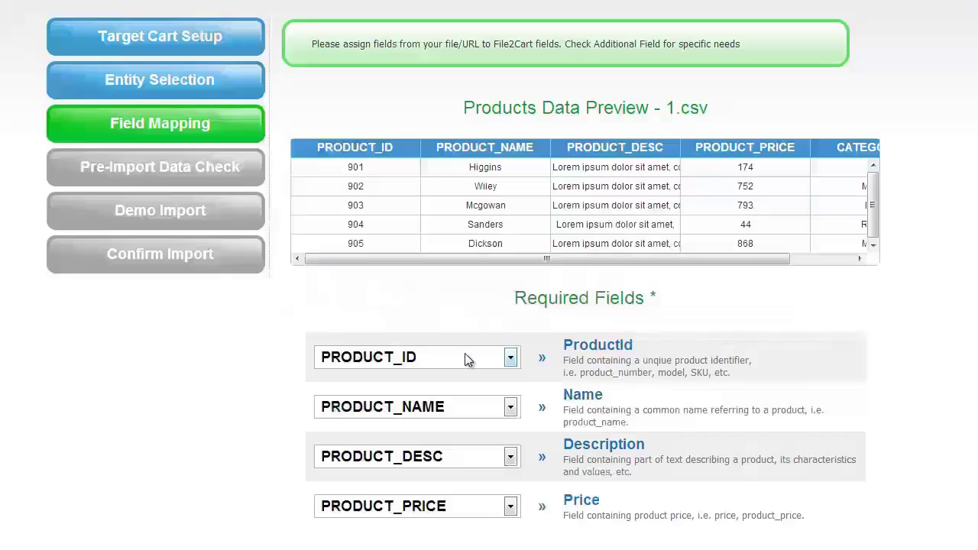
click(511, 359)
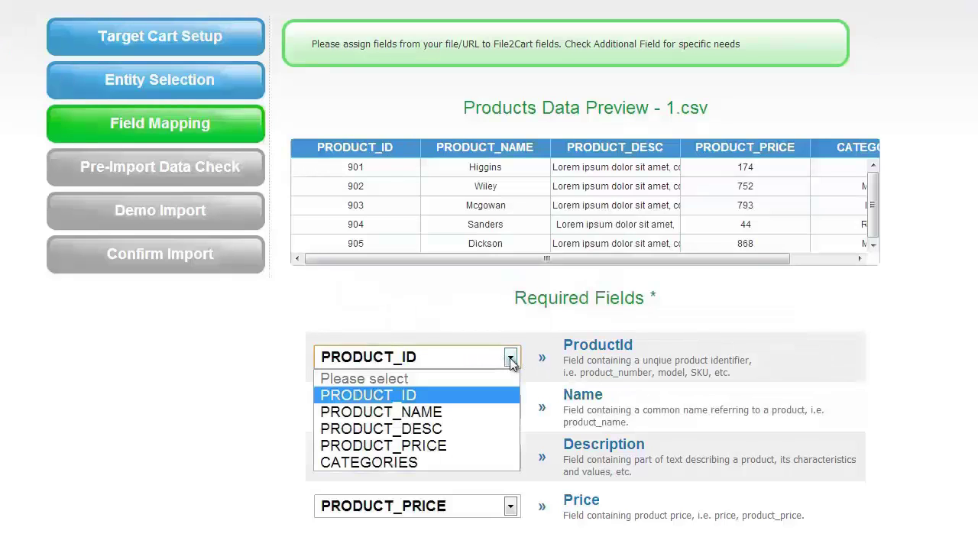
click(496, 396)
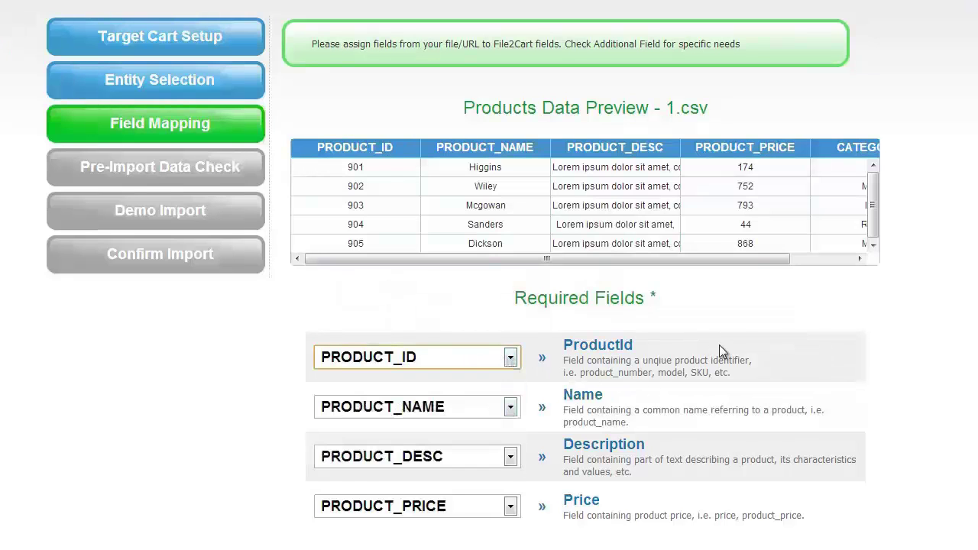
mouse_move(705, 259)
mouse_down()
mouse_move(776, 260)
mouse_move(676, 261)
mouse_up()
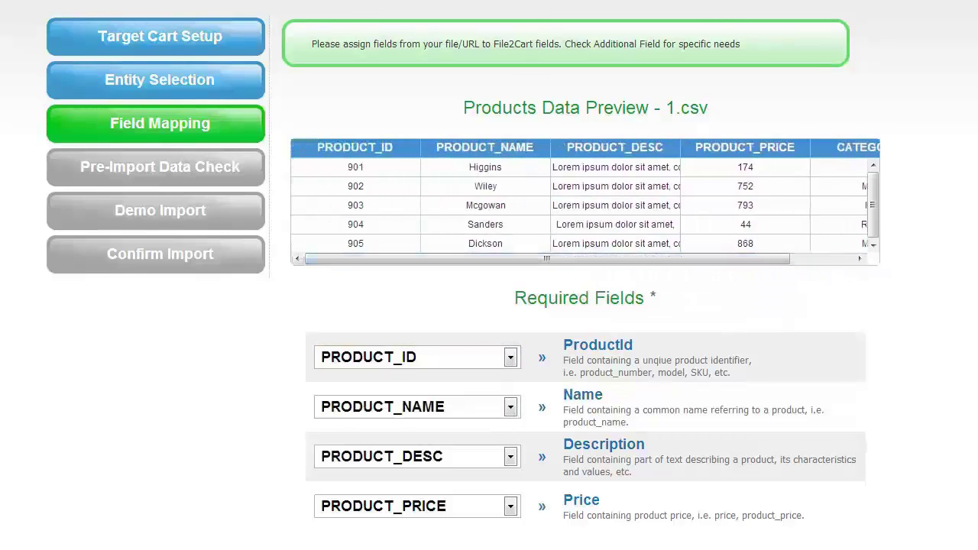
scroll(585, 306, down, 1)
scroll(585, 306, down, 1)
scroll(586, 306, down, 2)
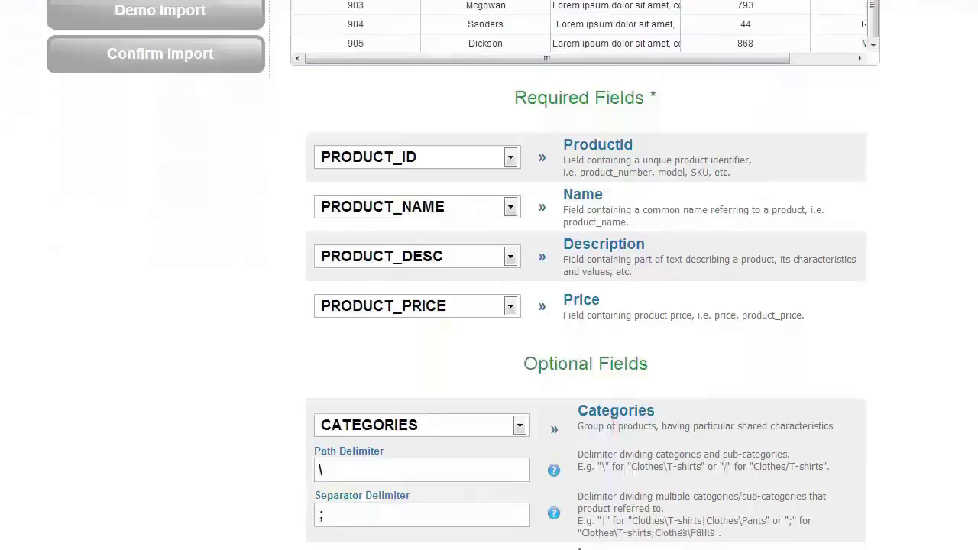
scroll(585, 306, down, 2)
scroll(586, 306, down, 2)
scroll(586, 305, down, 1)
scroll(585, 305, down, 1)
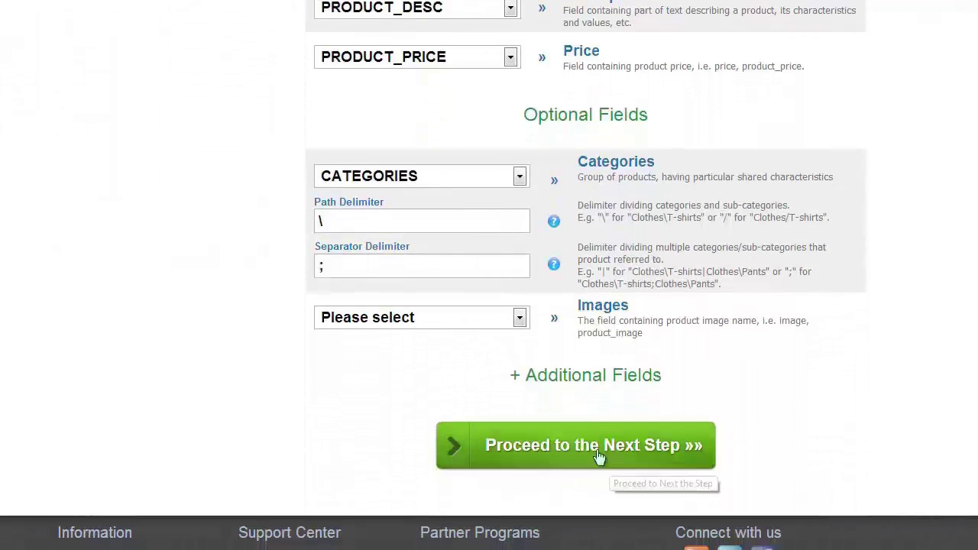
click(577, 437)
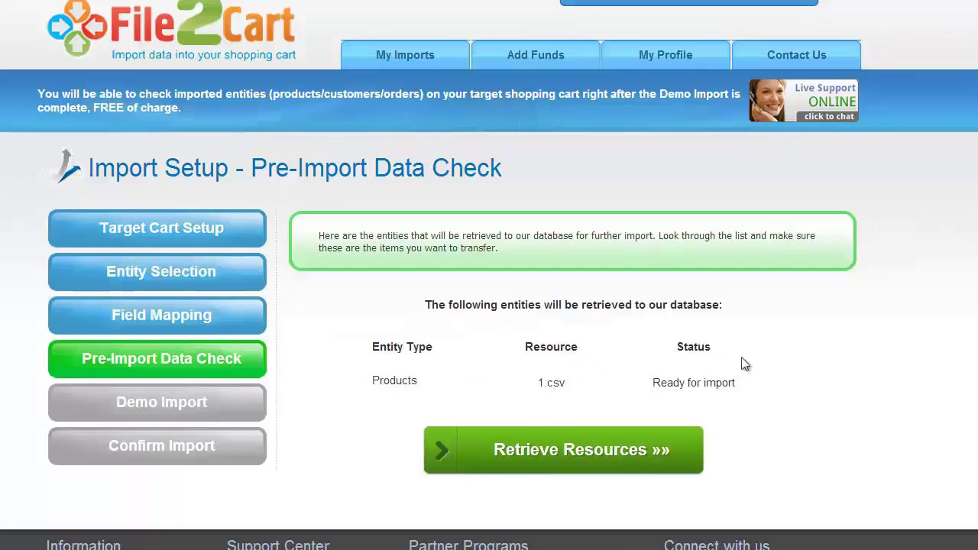
Retrieve resources (93 categories, 100 products) and continue to the Demo Import step
click(564, 452)
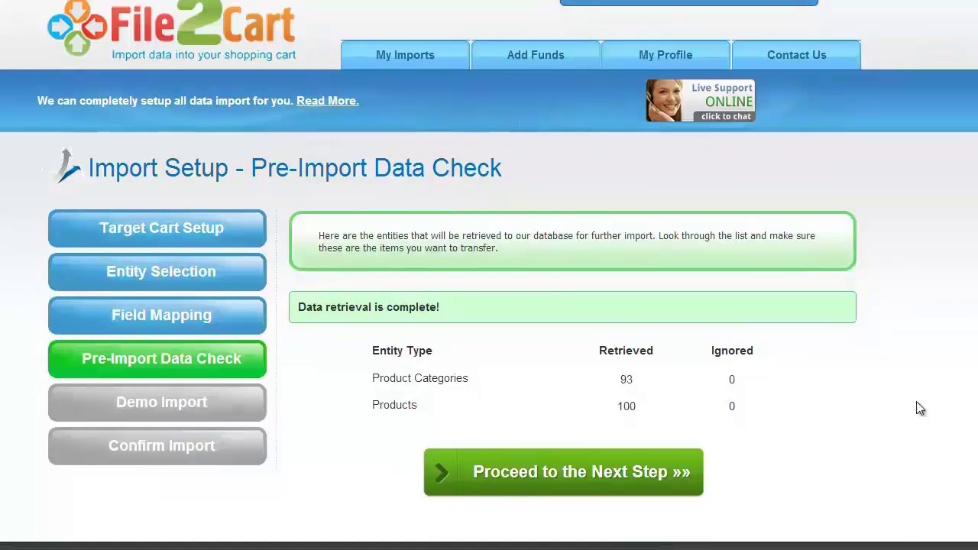
click(563, 478)
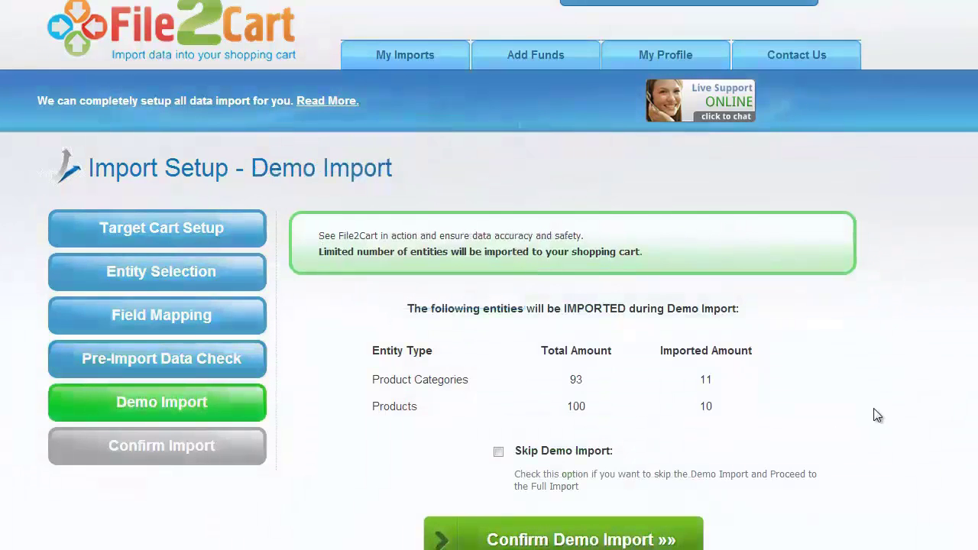
Run the demo import of 11 categories and 10 products and check the target store
scroll(877, 414, down, 1)
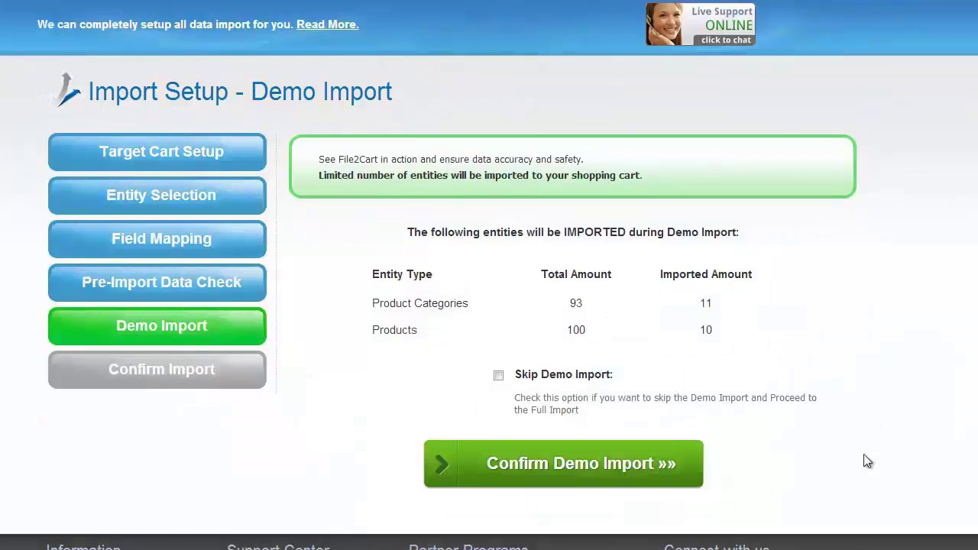
click(573, 466)
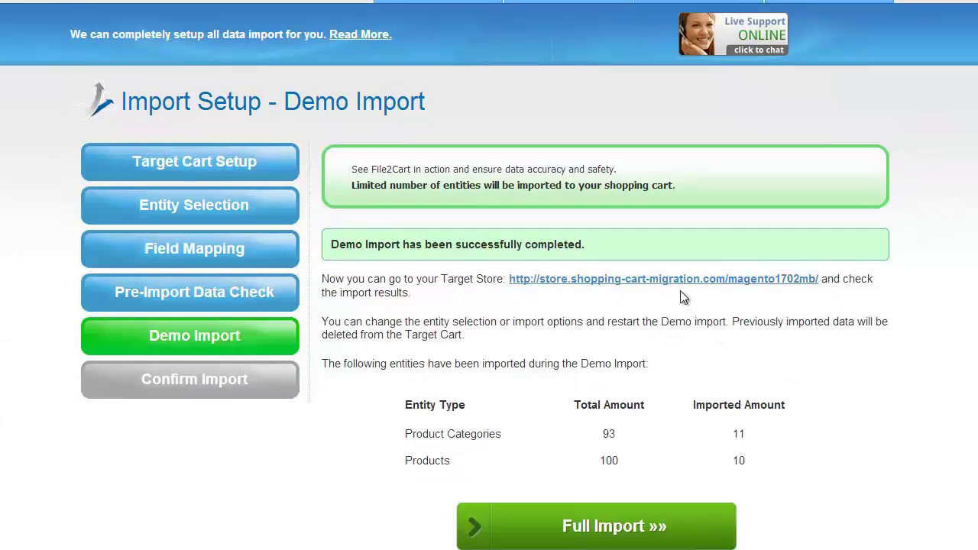
click(682, 279)
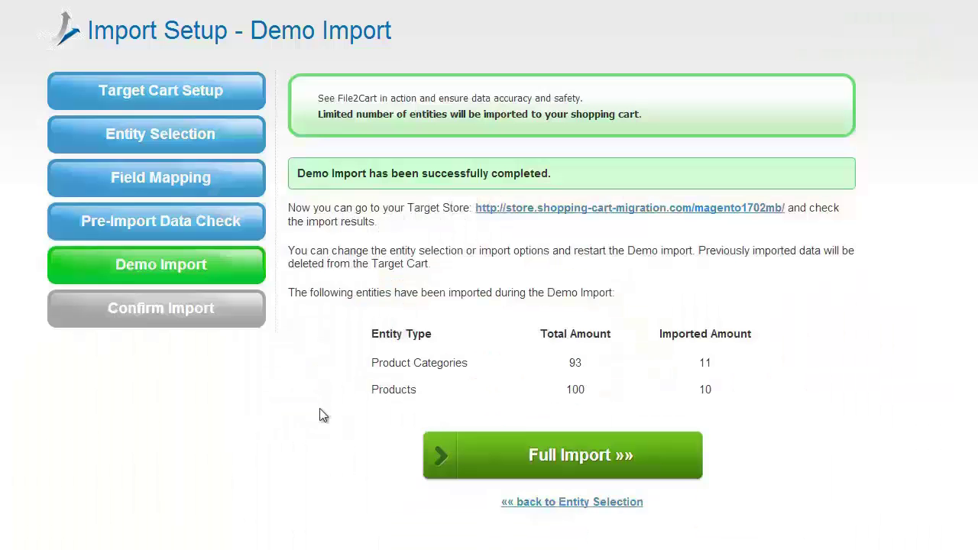
Start the full import of 93 categories and 100 products and wait for completion
click(570, 456)
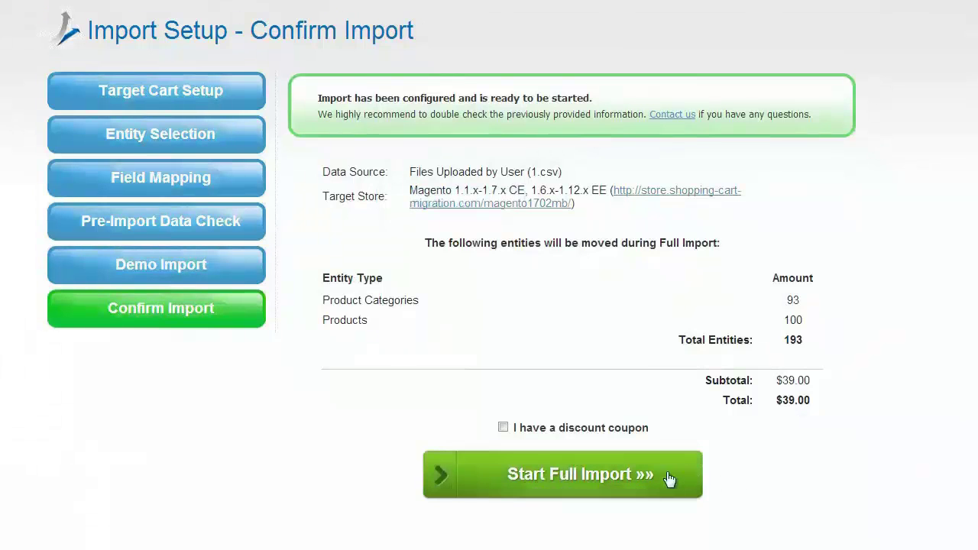
click(572, 480)
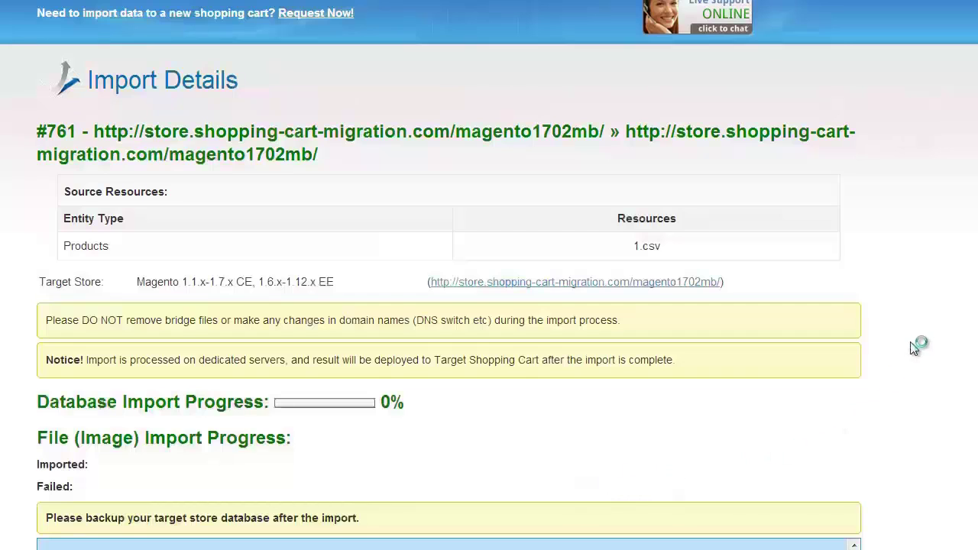
scroll(929, 321, down, 1)
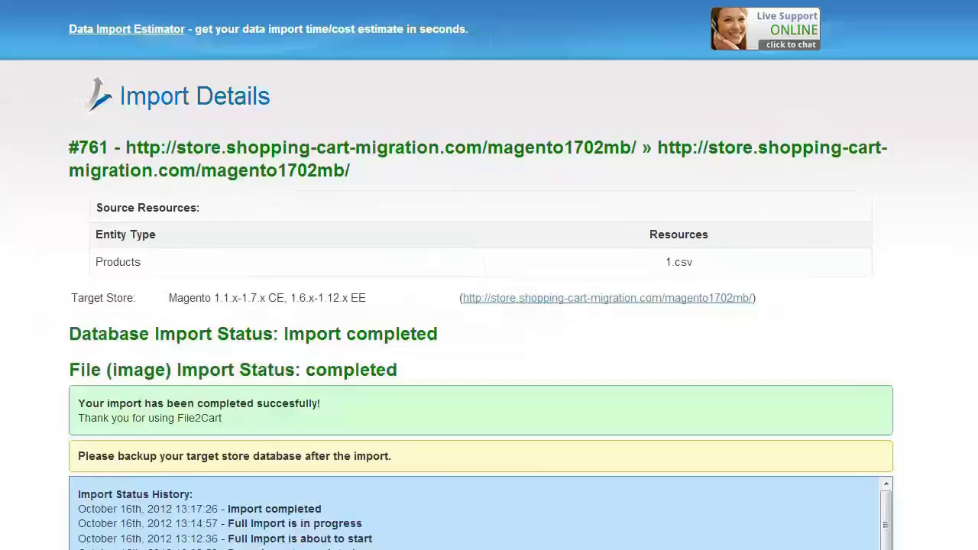
Open the target Magento storefront from the Import Details page link
click(605, 306)
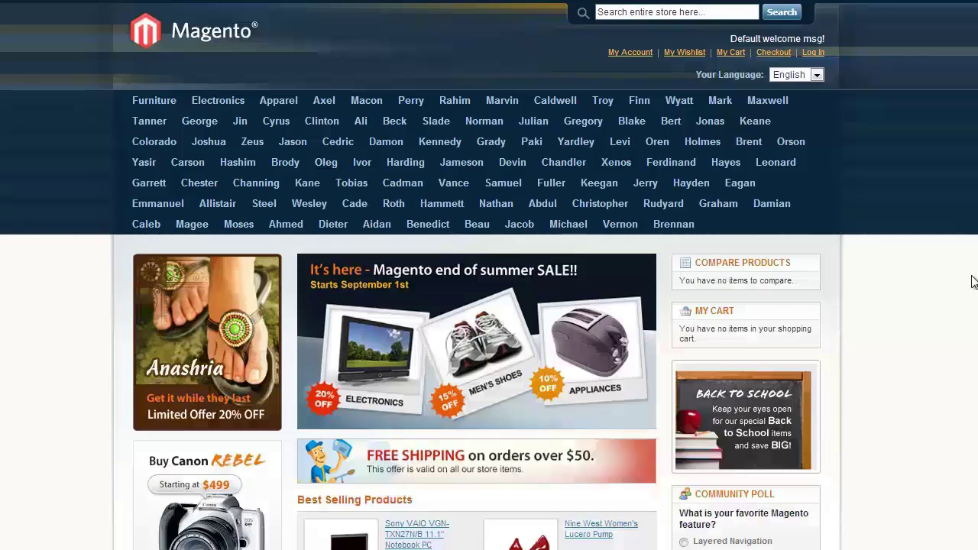